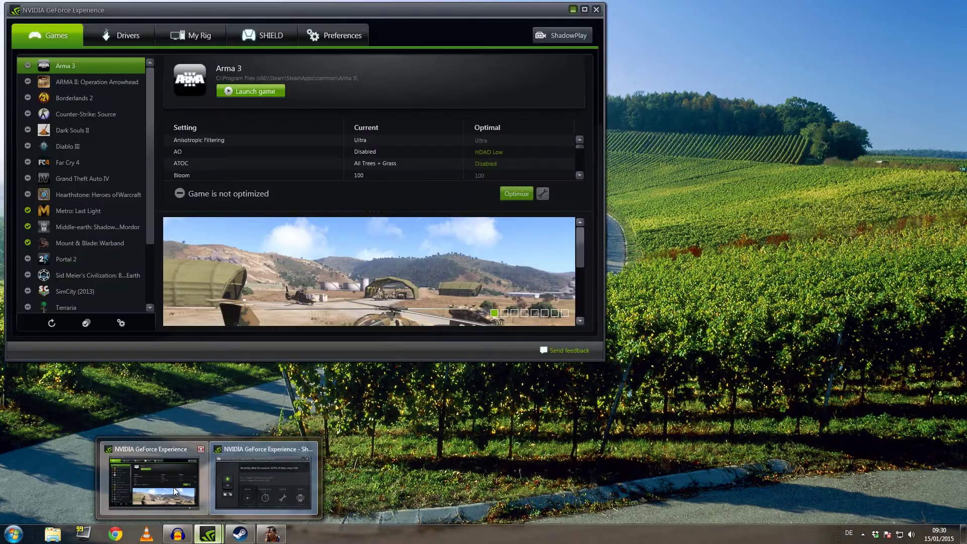
Bring the GeForce Experience main window forward to show the detected games list.
{"action": "left_click", "coordinate": [173, 487]}
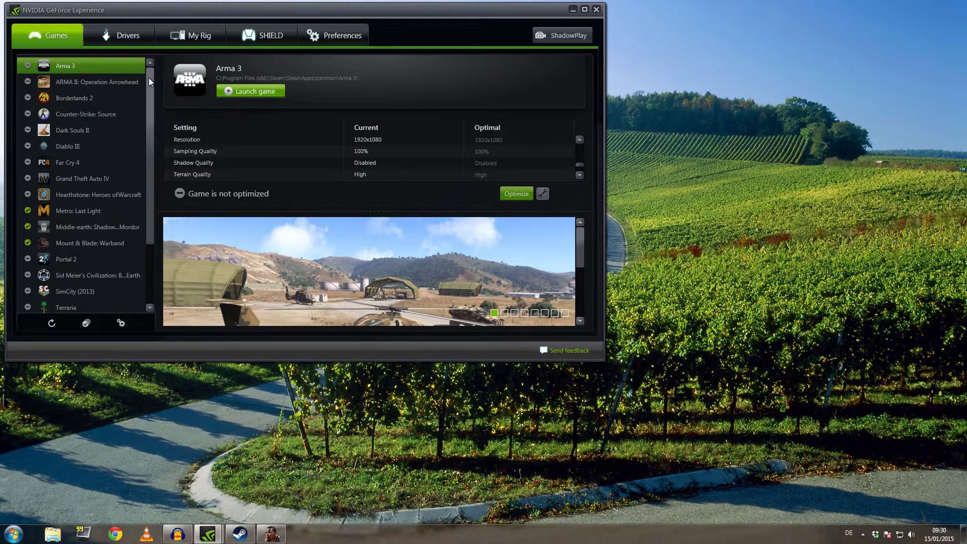
{"action": "mouse_move", "coordinate": [149, 78]}
{"action": "left_mouse_down"}
{"action": "mouse_move", "coordinate": [146, 146]}
{"action": "mouse_move", "coordinate": [76, 106]}
{"action": "left_mouse_up"}
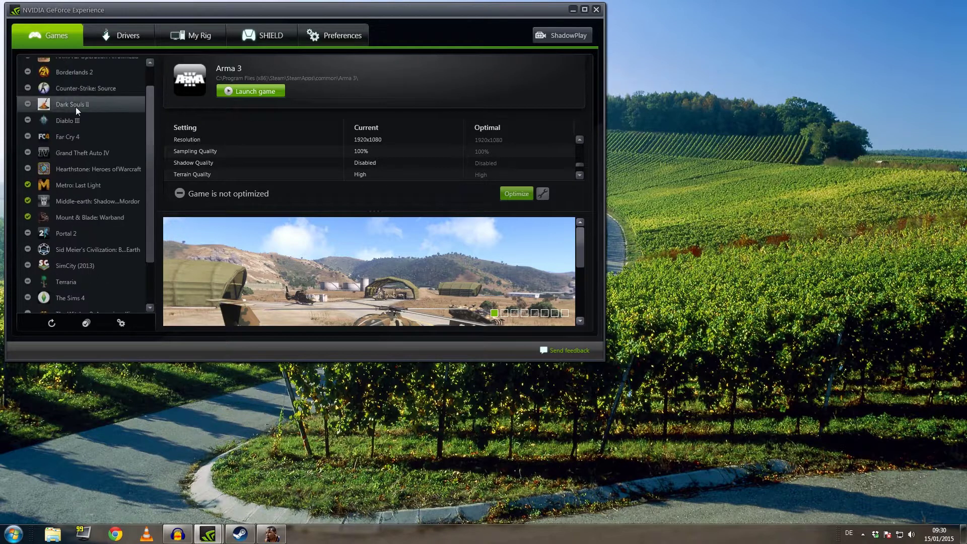
{"action": "left_click_drag", "start_coordinate": [148, 152], "coordinate": [155, 123]}
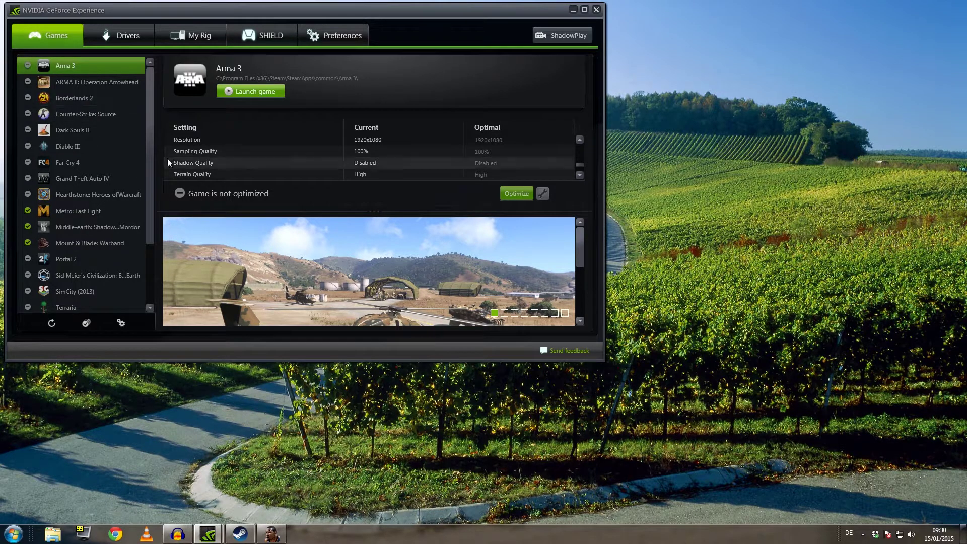
{"action": "mouse_move", "coordinate": [150, 154]}
{"action": "left_mouse_down"}
{"action": "mouse_move", "coordinate": [150, 174]}
{"action": "mouse_move", "coordinate": [148, 143]}
{"action": "left_mouse_up"}
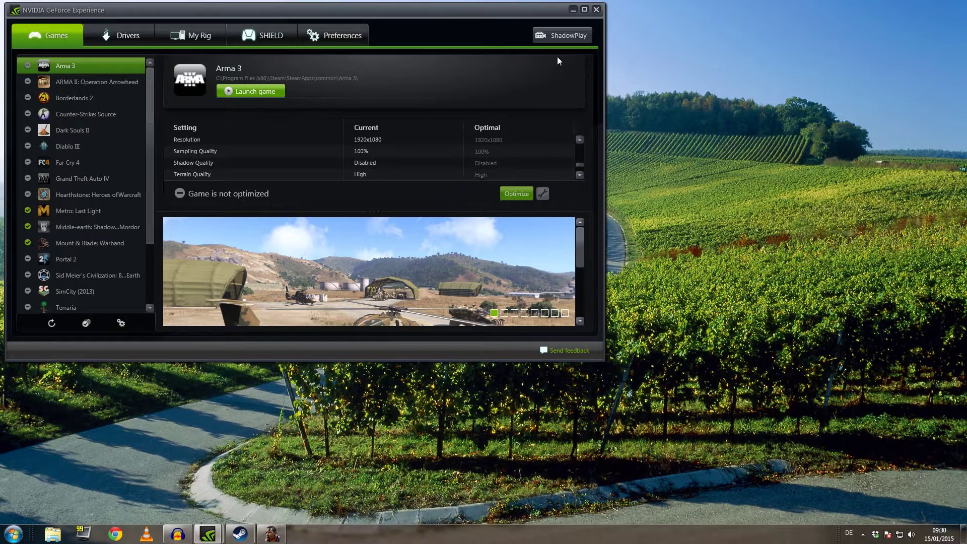
Open ShadowPlay preferences from the ShadowPlay panel, then switch to the running NBA 2K15.
{"action": "left_click", "coordinate": [561, 39]}
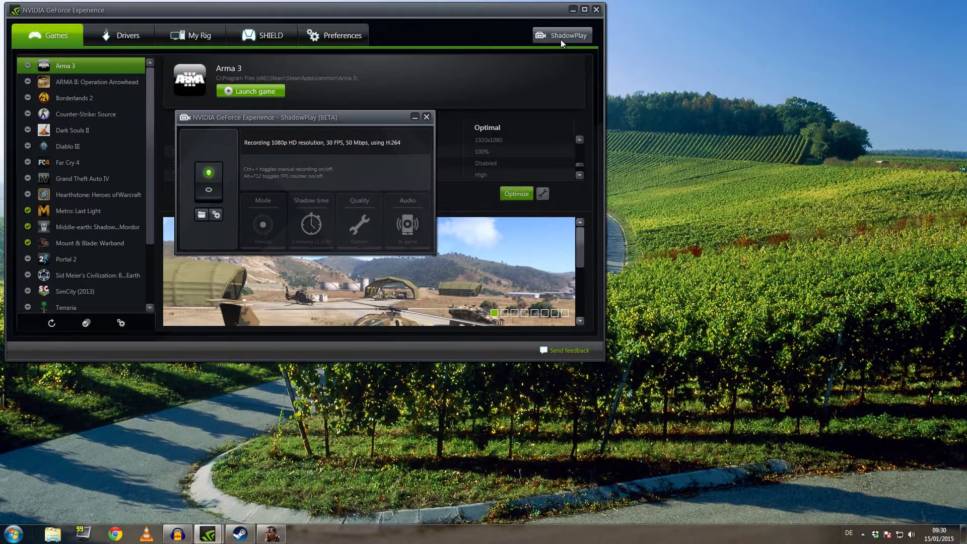
{"action": "left_click", "coordinate": [214, 215]}
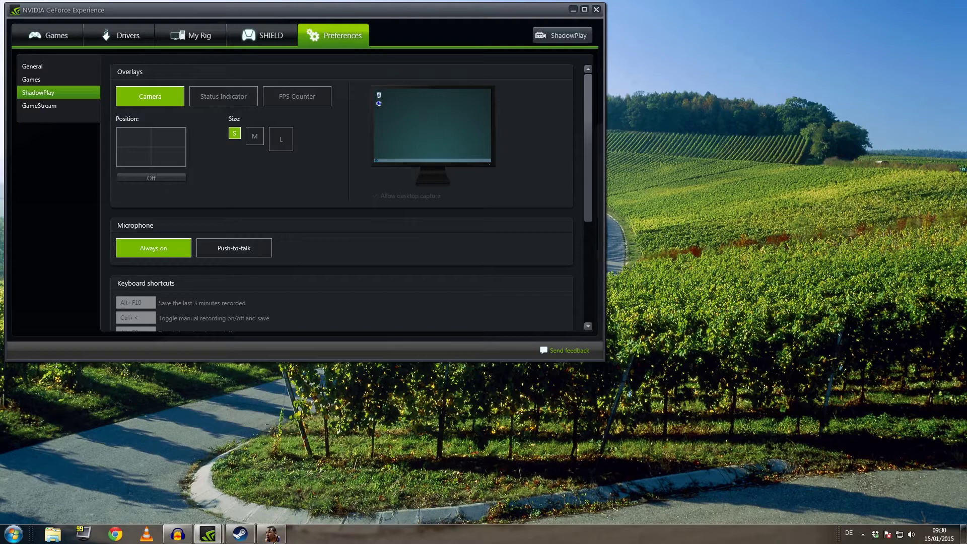
{"action": "mouse_move", "coordinate": [271, 535]}
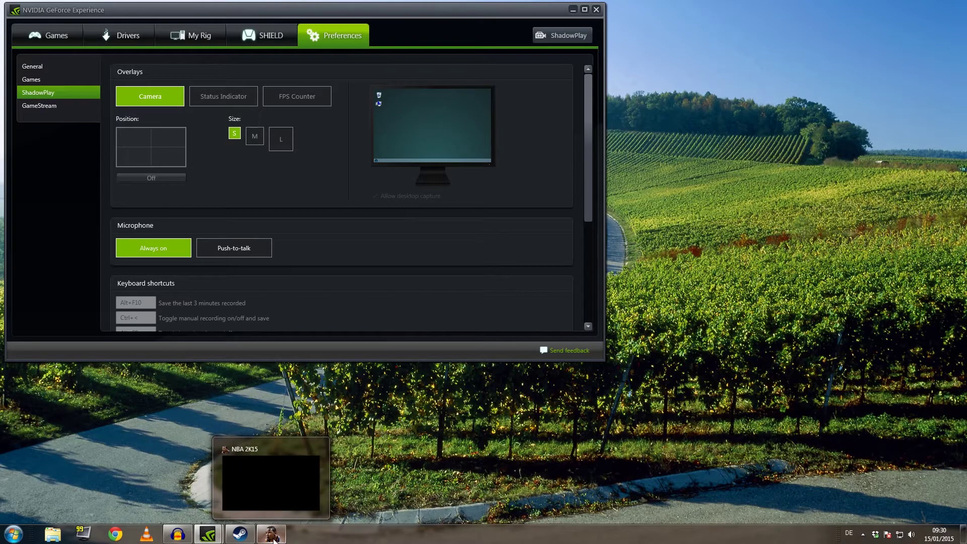
{"action": "left_click", "coordinate": [273, 538]}
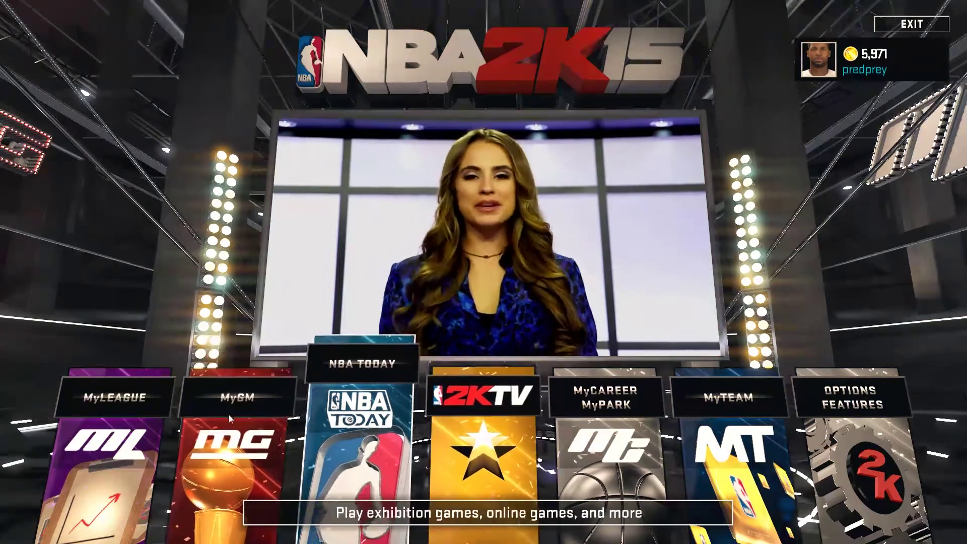